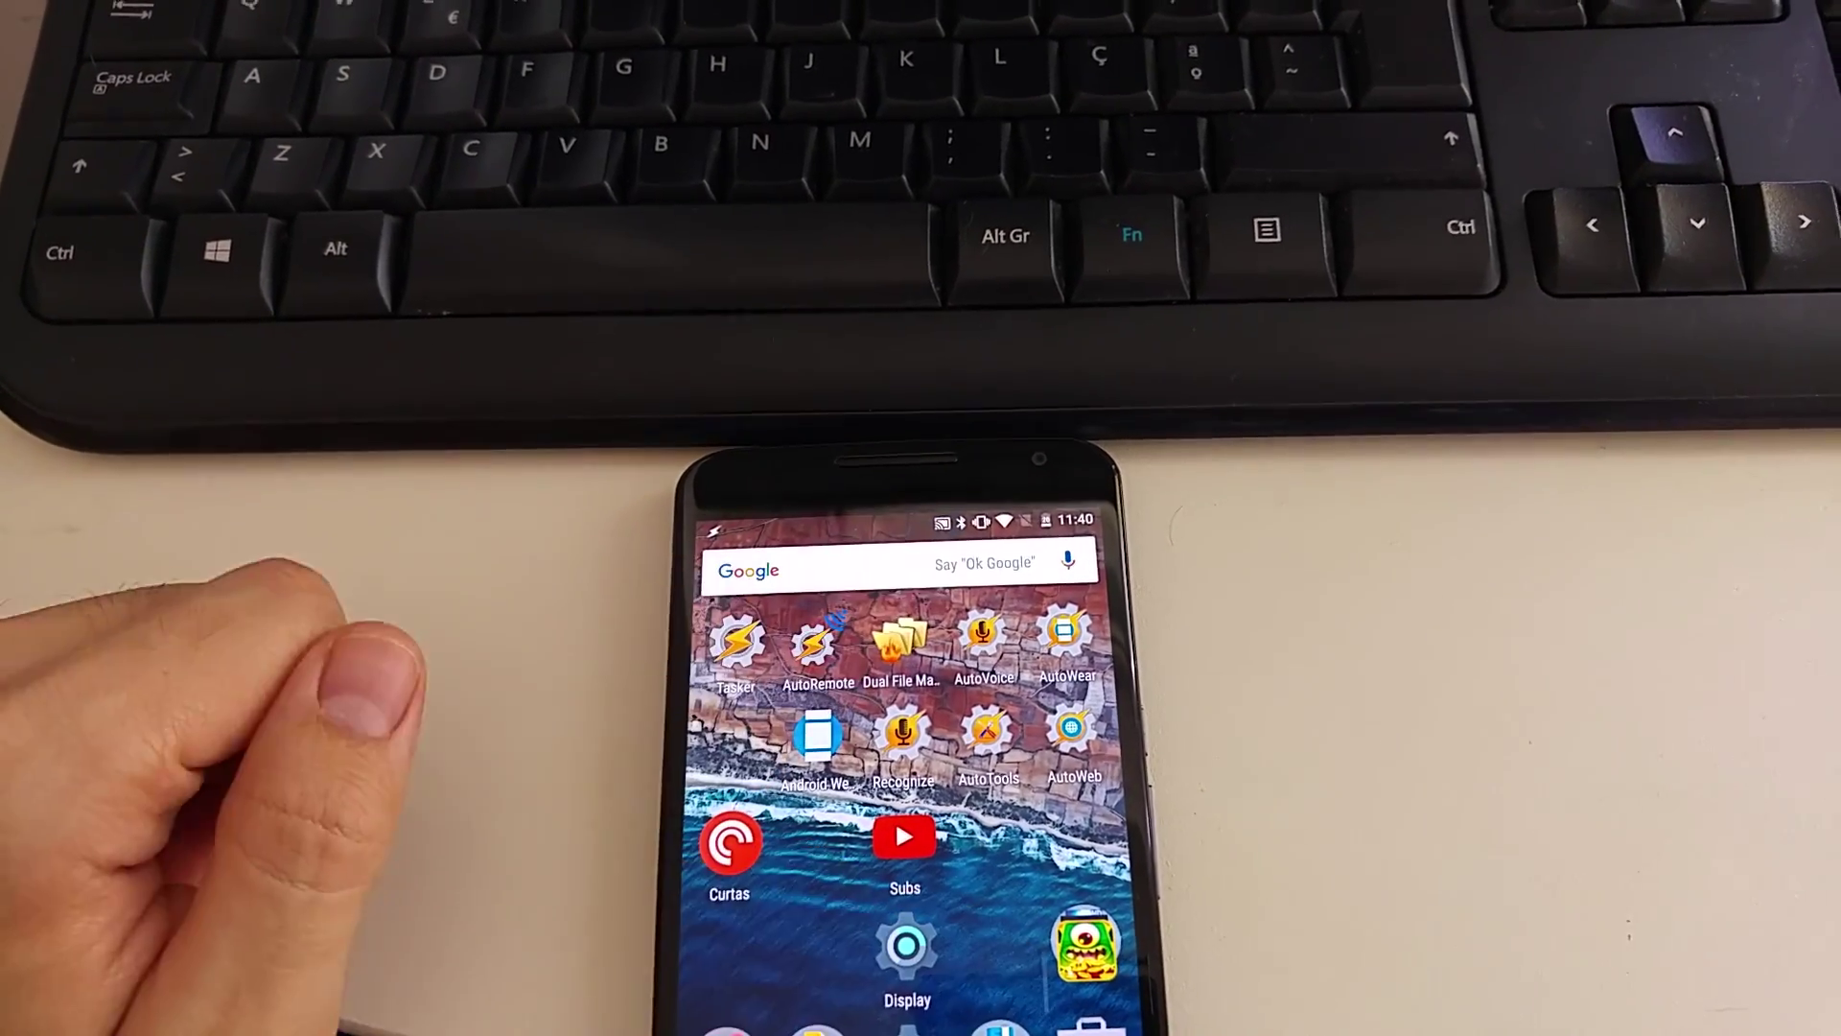
Step: Pull down the notifications and resume the current Google Play Music song past one minute
{"action": "mouse_move", "coordinate": [906, 532]}
{"action": "left_mouse_down"}
{"action": "mouse_move", "coordinate": [741, 850]}
{"action": "mouse_move", "coordinate": [784, 475]}
{"action": "left_mouse_up"}
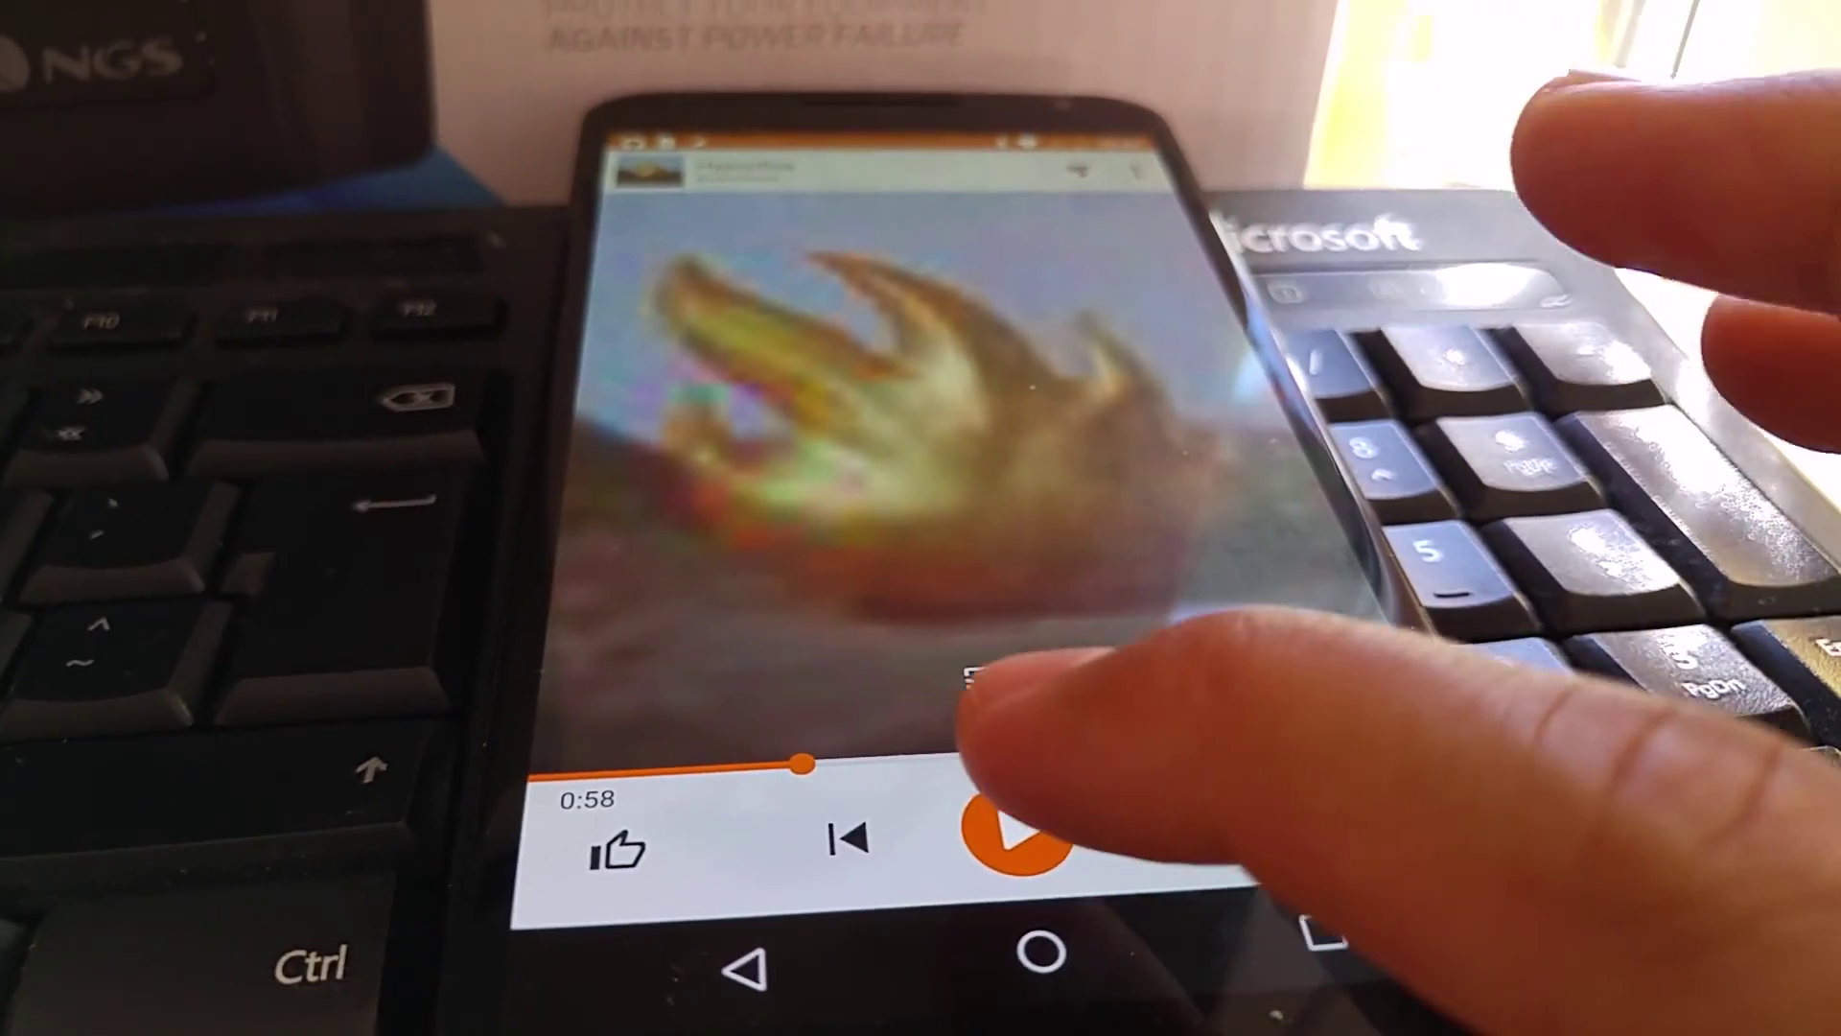
{"action": "left_click", "coordinate": [1030, 817]}
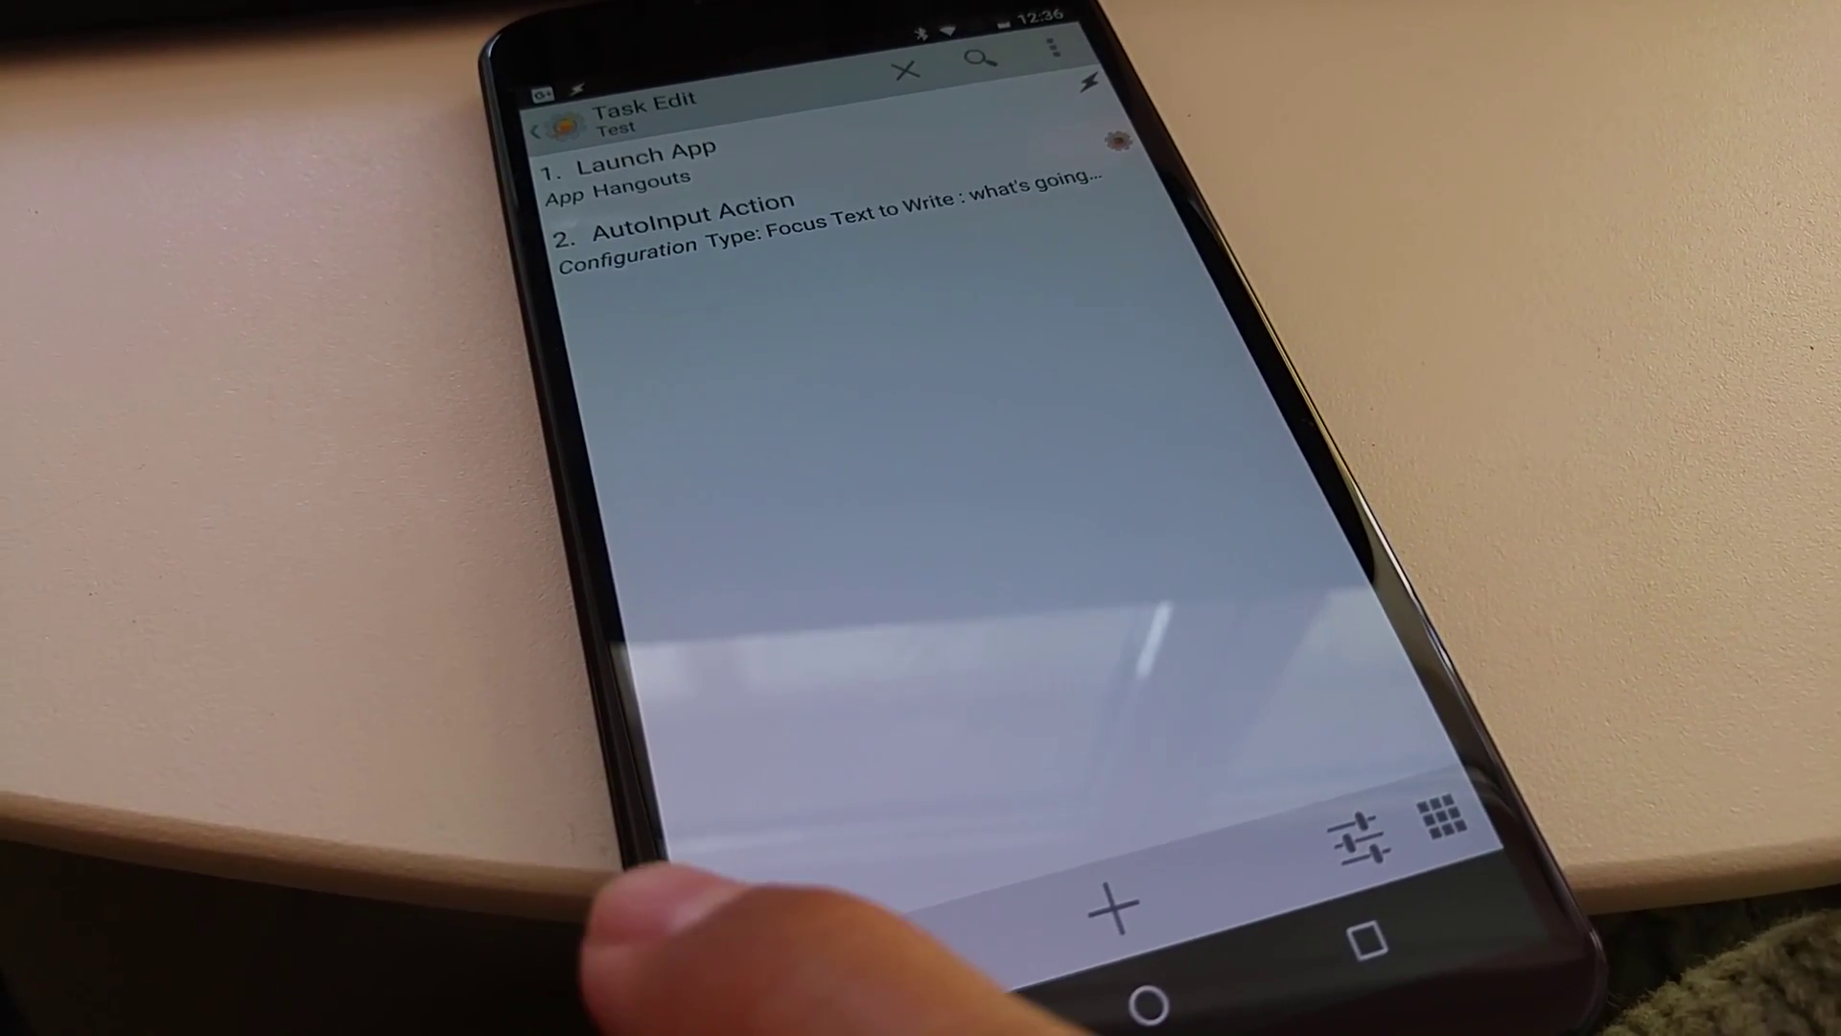
Step: Run the Test task to launch Hangouts and write "what's going on here?" into the reply box
{"action": "left_click", "coordinate": [741, 949]}
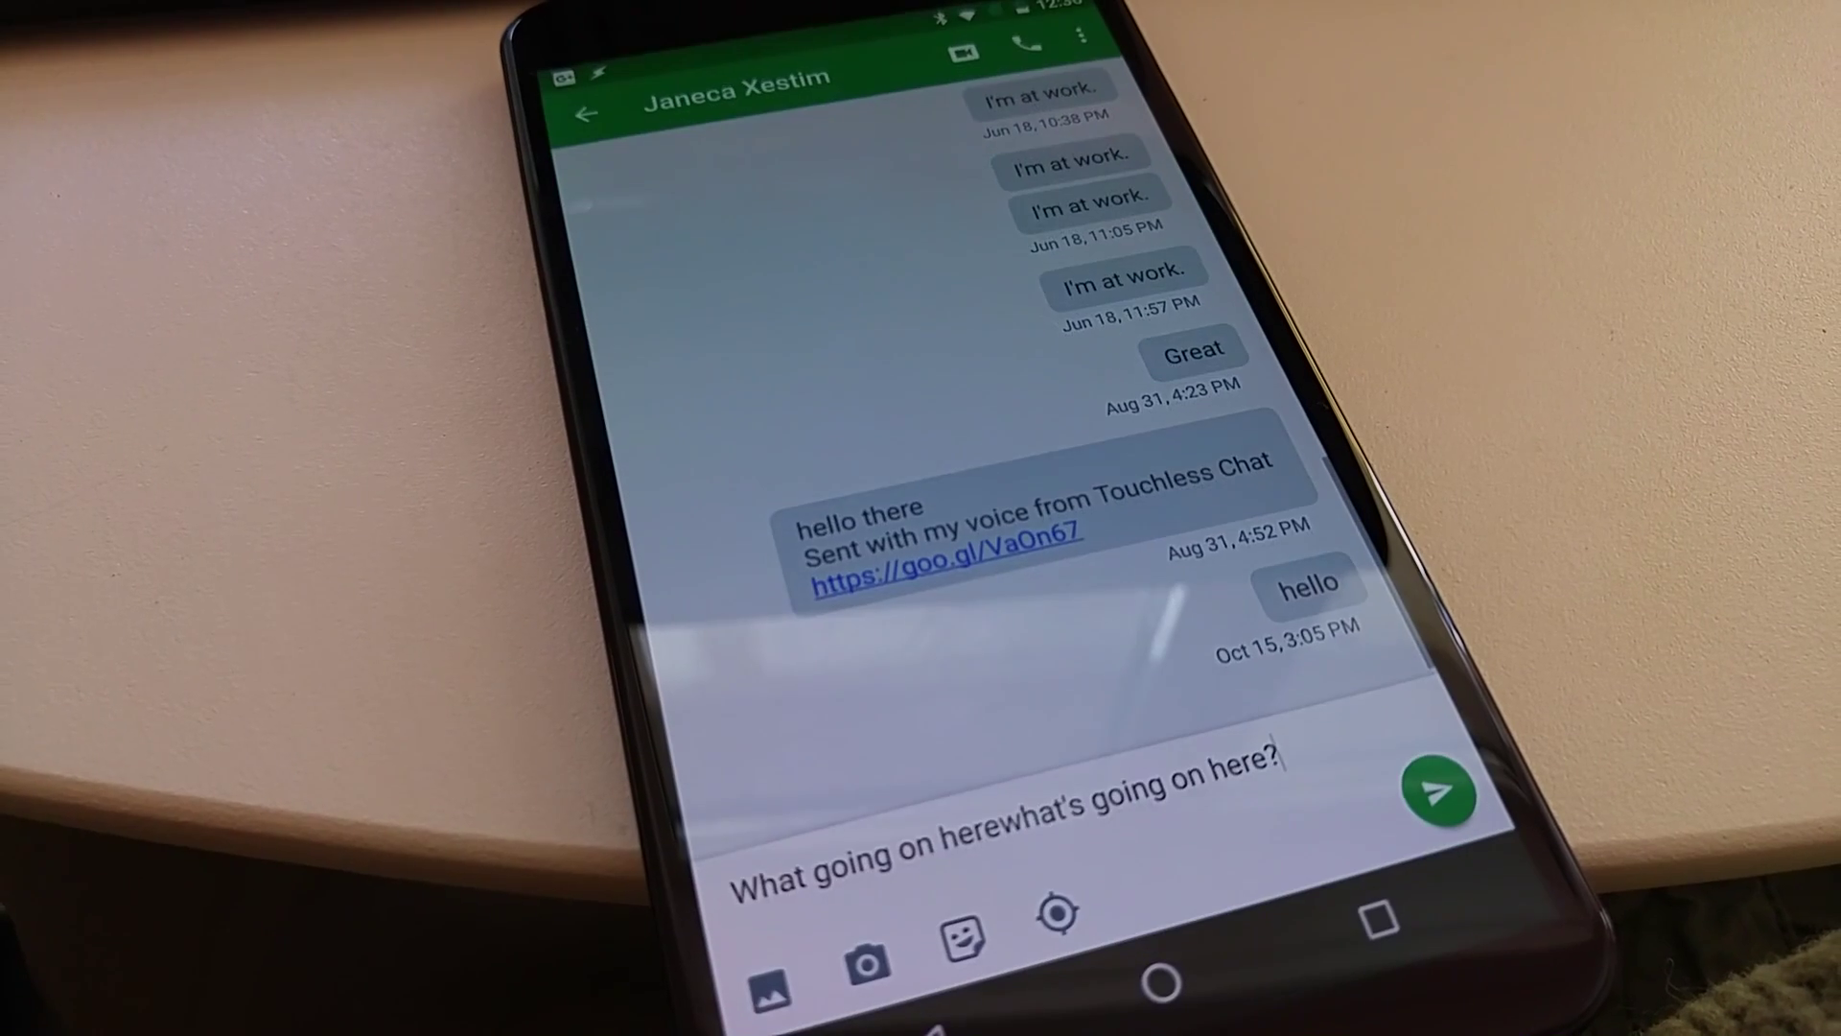